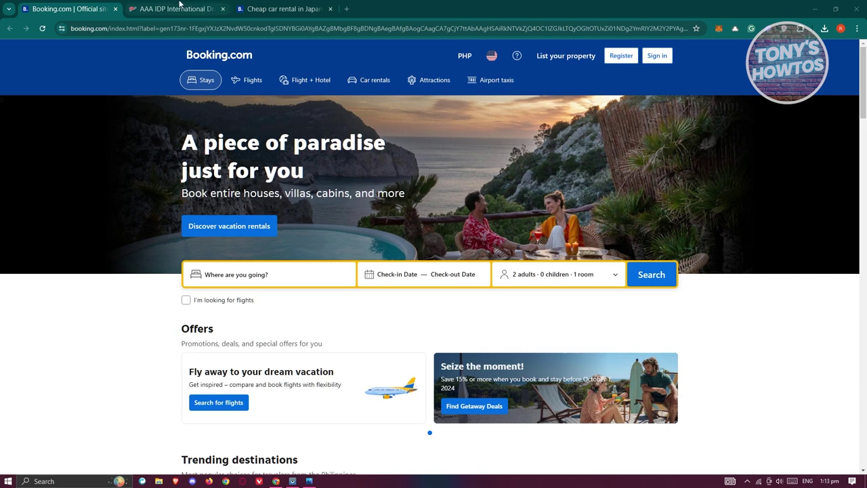
Step: View the AAA International Driving Permit page and return to the Booking.com home page
click(180, 6)
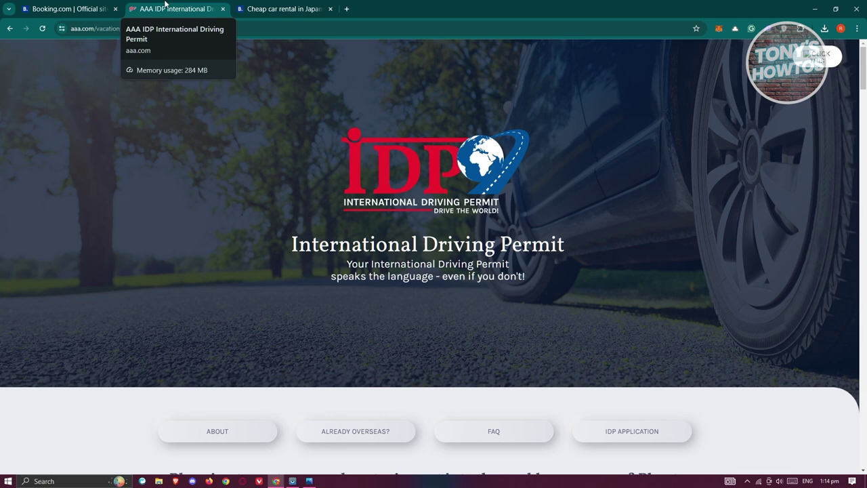
click(50, 5)
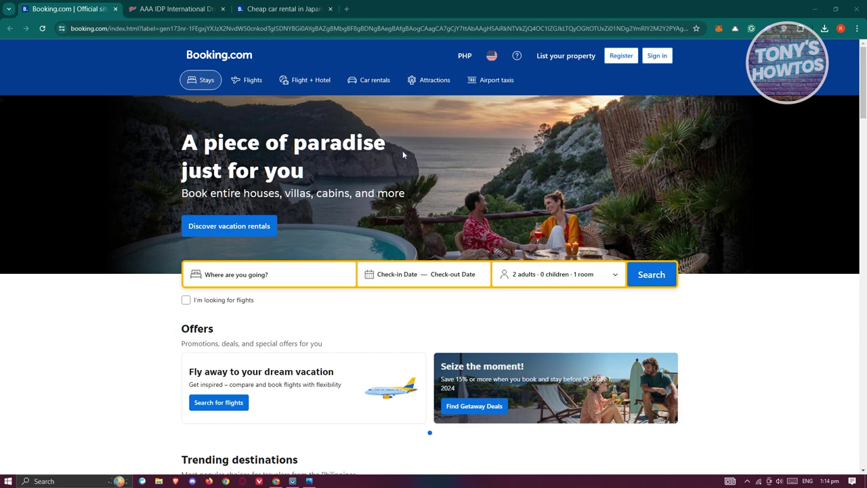
Step: On the Japan car rental page, set the pick-up location to Tokyo Haneda Airport (HND) and search for cars
click(285, 8)
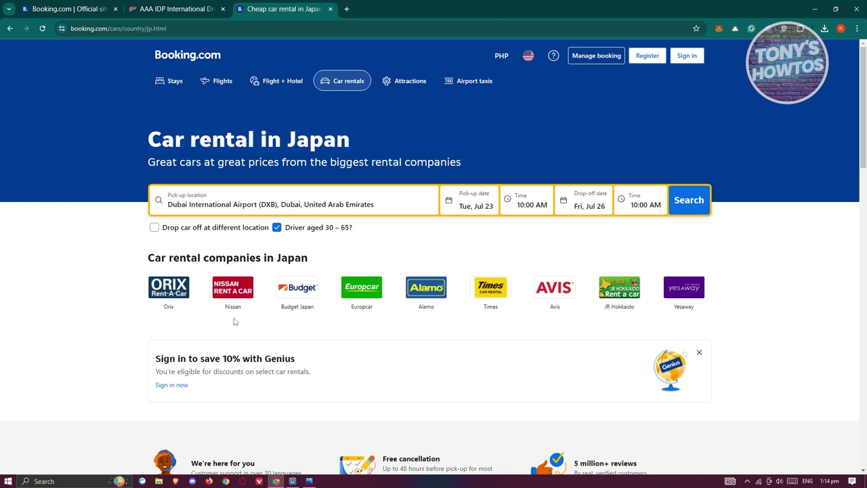
click(308, 204)
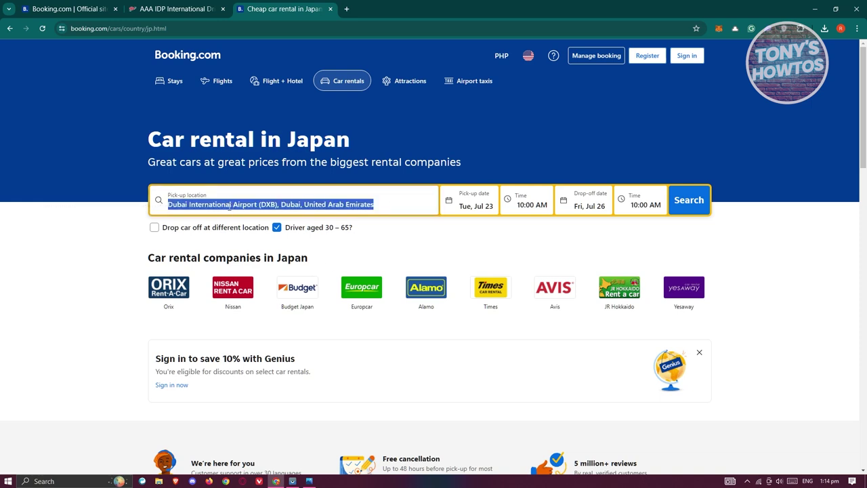
click(573, 234)
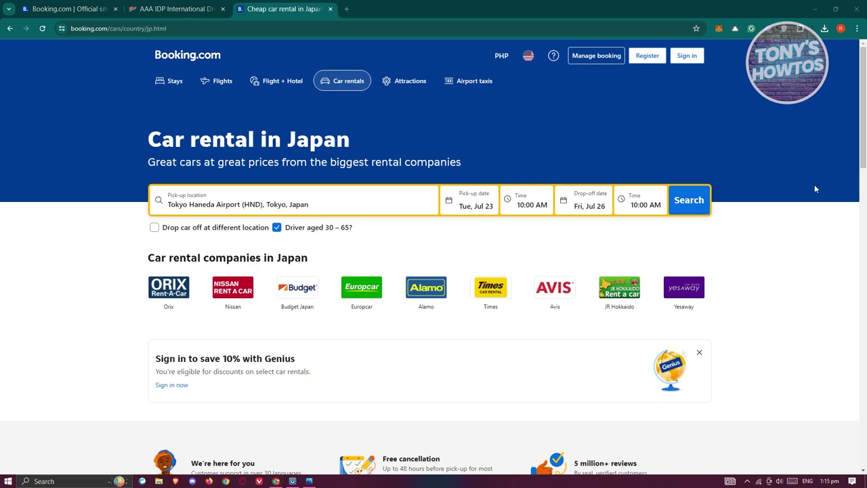
click(688, 201)
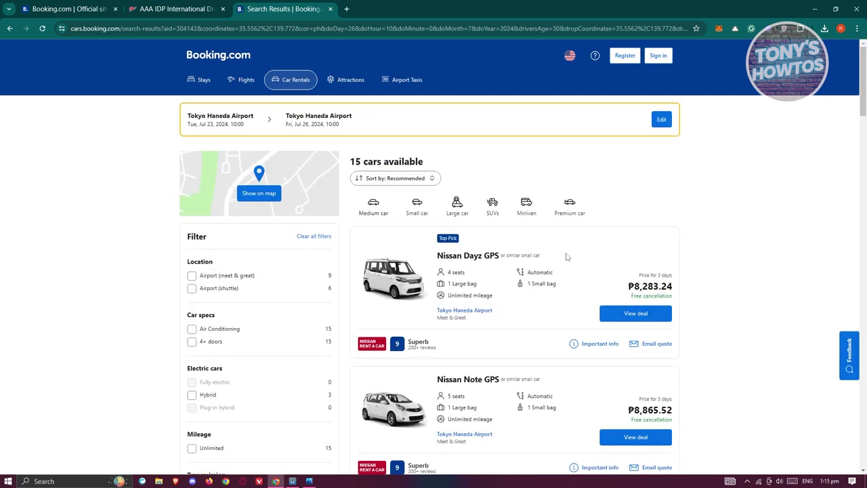
Step: Browse the available rental cars at Tokyo Haneda Airport and open the Nissan Kicks deal
scroll(549, 257, down, 2)
scroll(531, 258, down, 2)
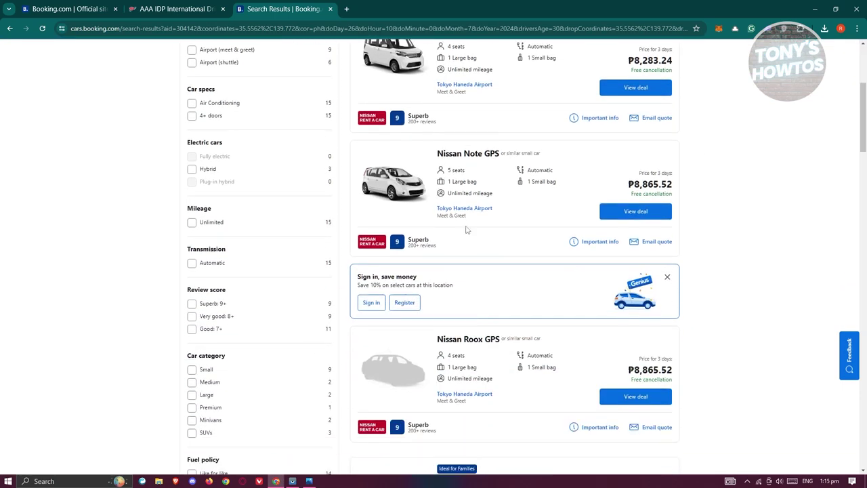
scroll(519, 366, up, 2)
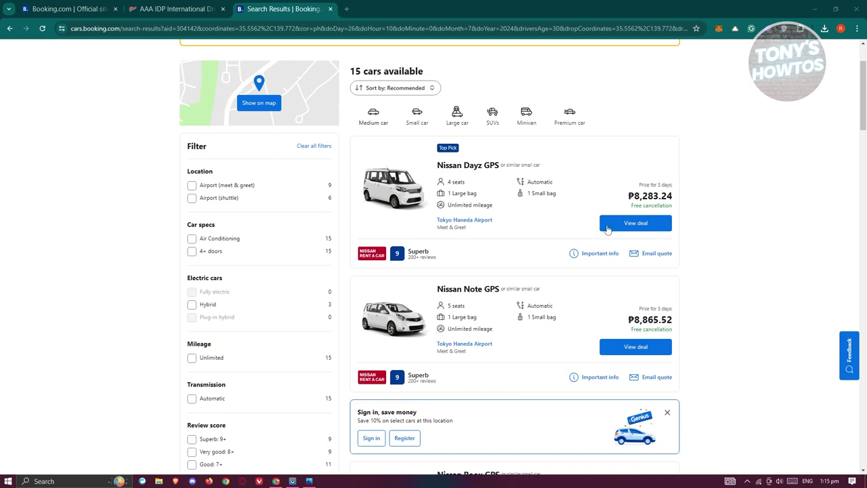
scroll(532, 374, down, 4)
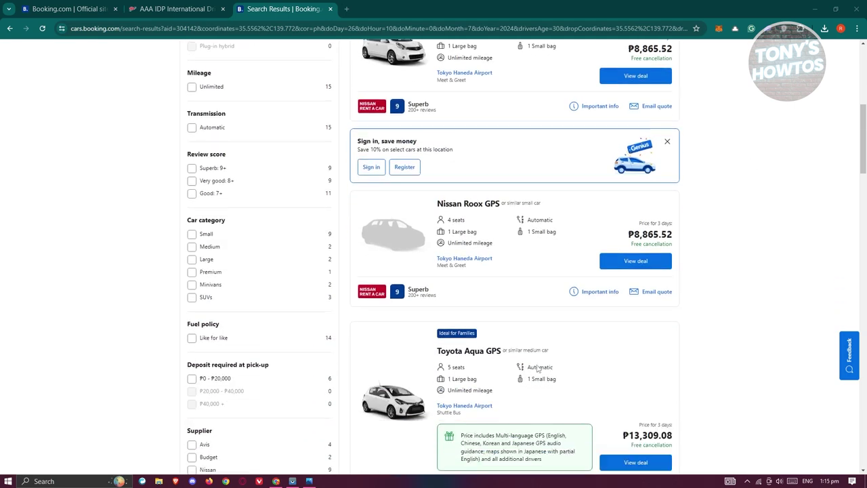
double_click(489, 204)
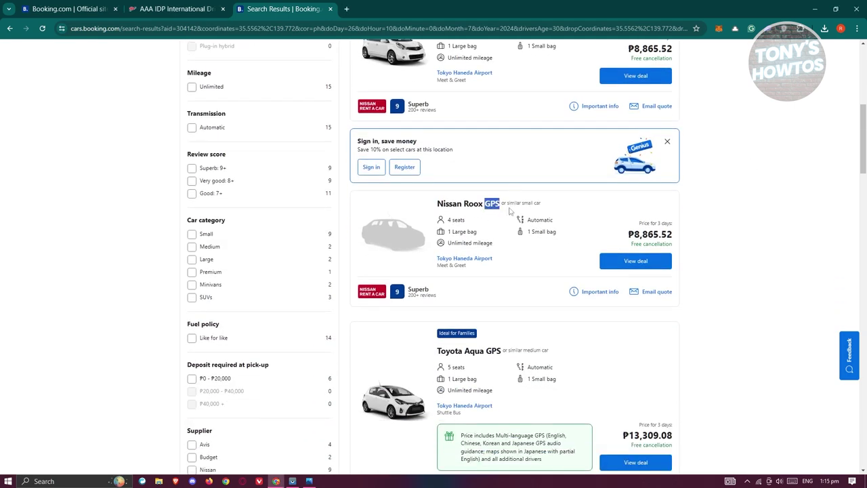
scroll(576, 370, down, 2)
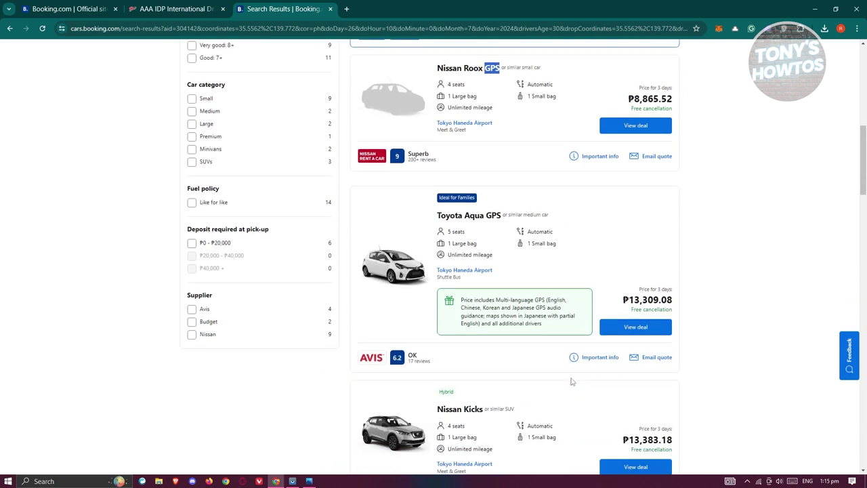
scroll(502, 357, down, 4)
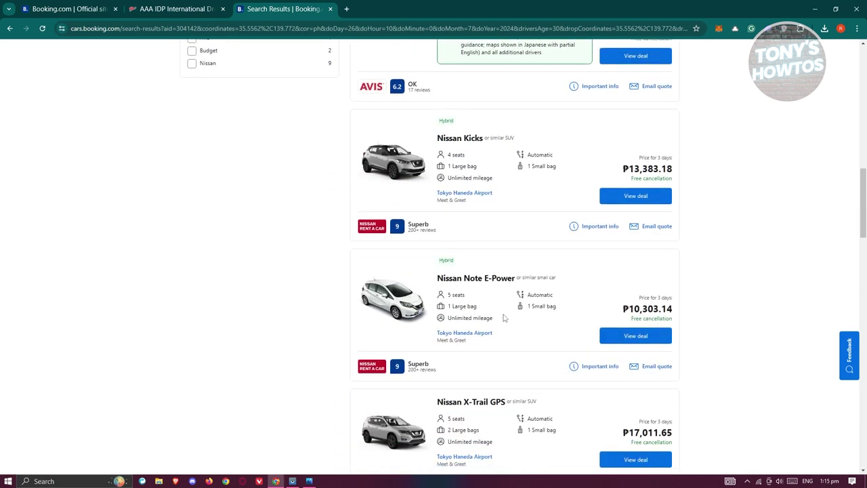
scroll(504, 317, down, 1)
scroll(490, 326, up, 1)
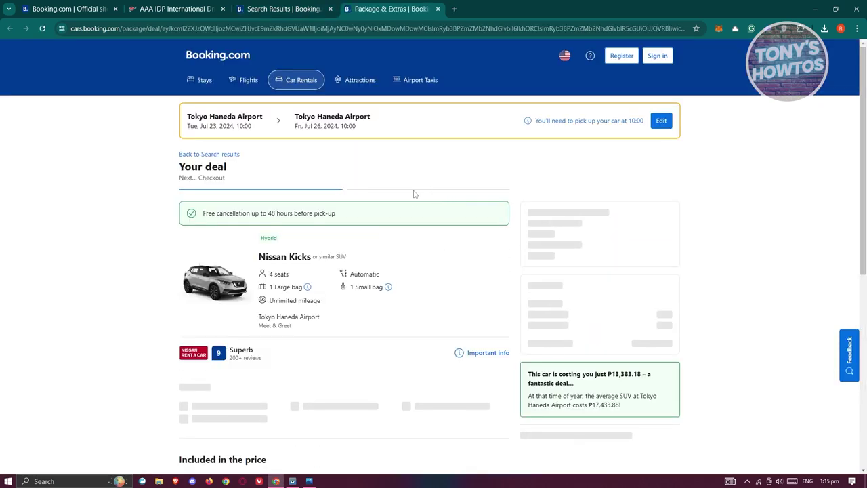
Step: Review the Nissan Kicks deal, including the car price breakdown and what the price includes
scroll(392, 250, down, 2)
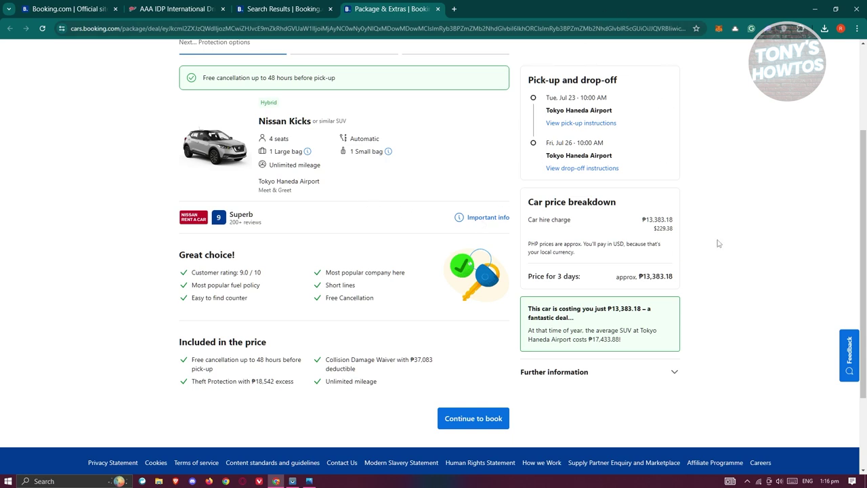
drag(534, 203, 731, 210)
scroll(473, 305, up, 2)
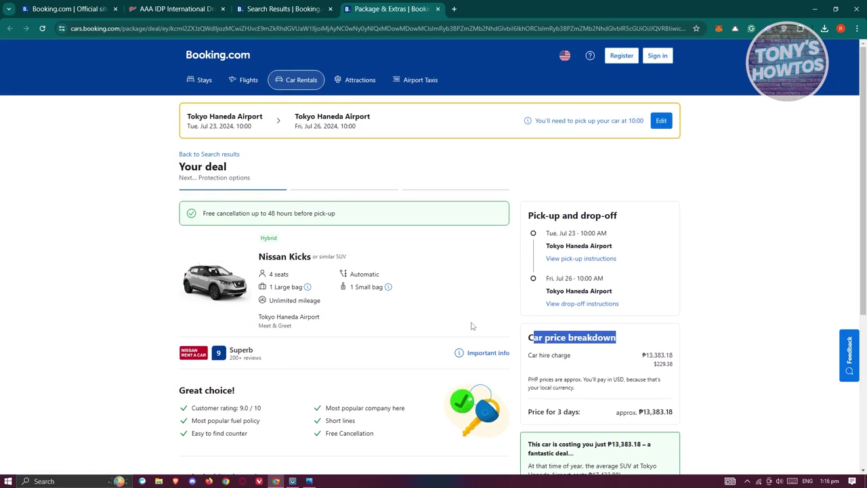
scroll(473, 325, down, 4)
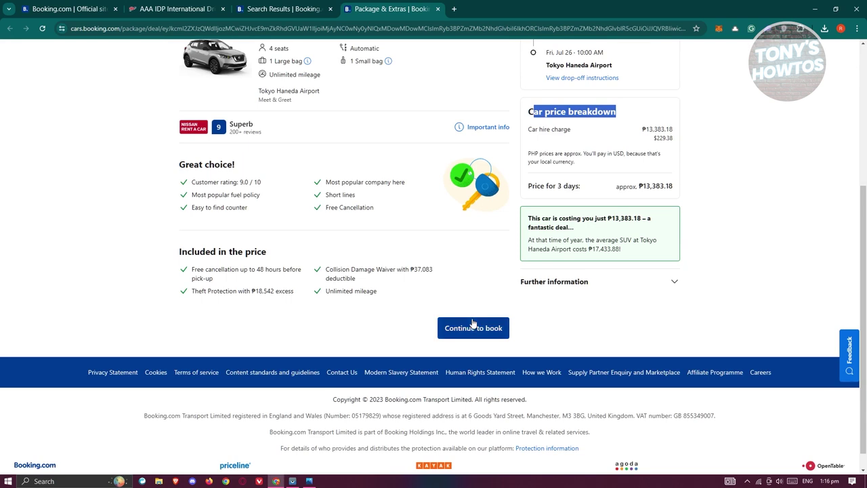
scroll(400, 286, up, 2)
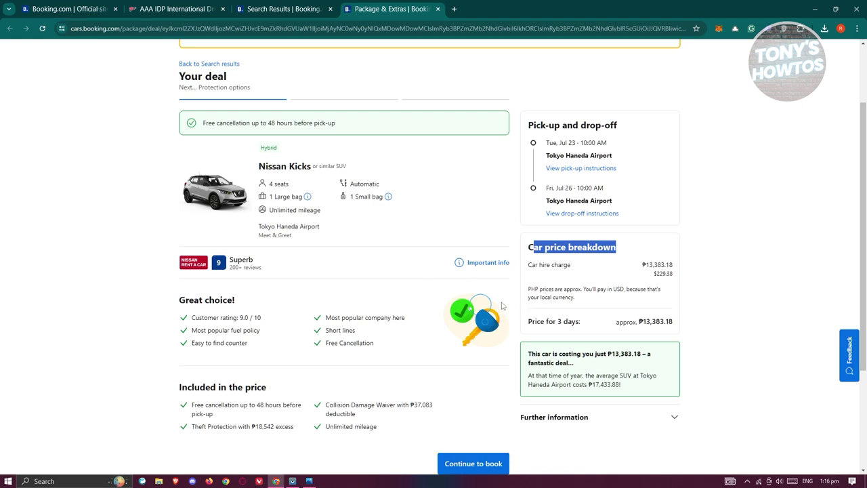
scroll(448, 360, down, 2)
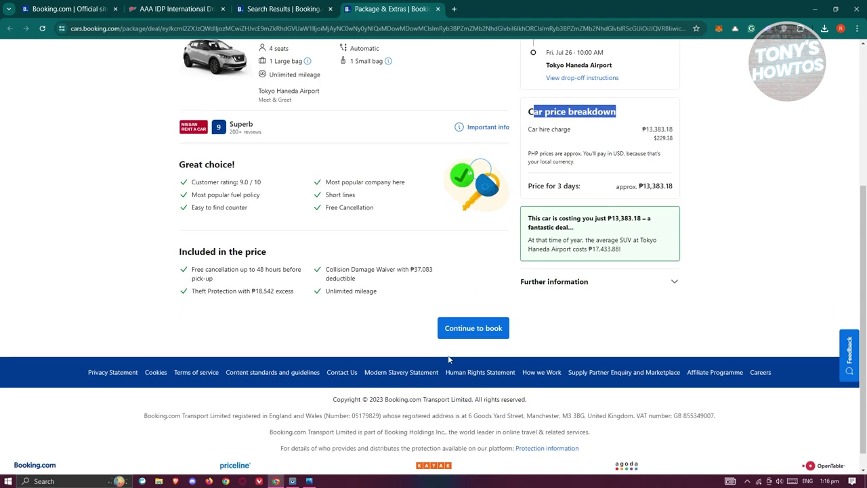
Step: Continue booking the Nissan Kicks and proceed to checkout with Full Protection
click(473, 328)
scroll(398, 285, down, 3)
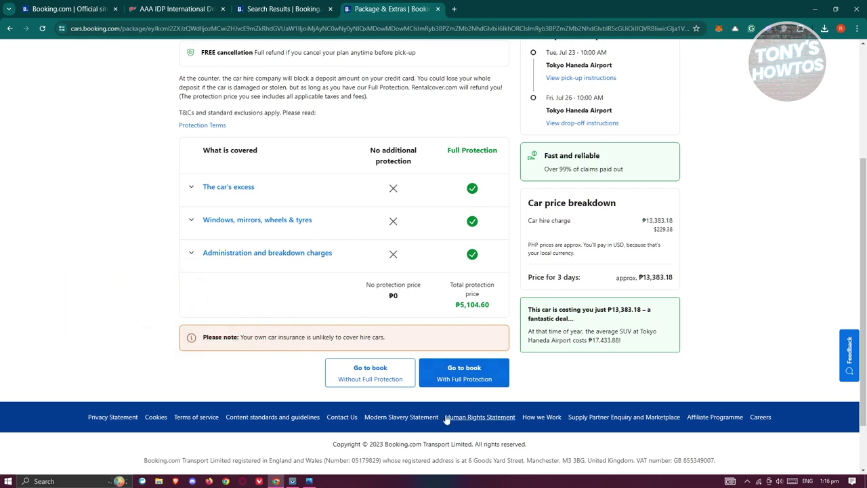
click(464, 377)
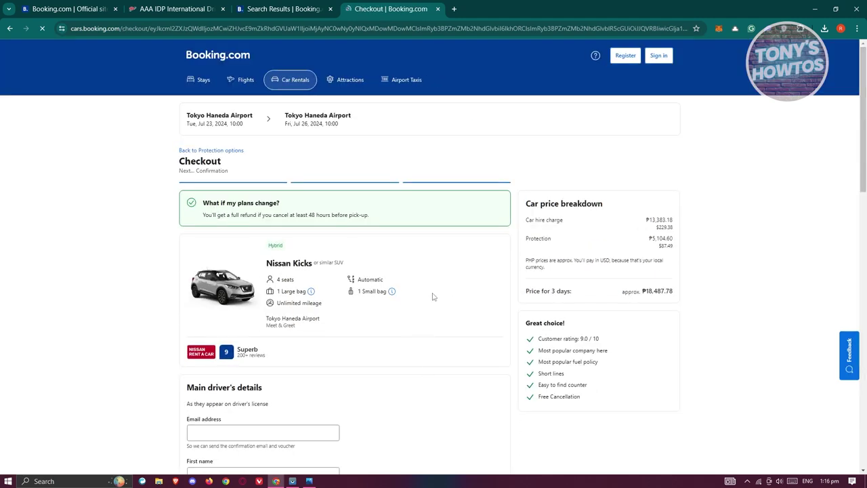
Step: Examine the checkout form's main driver's details, billing address, payment and terms sections
scroll(434, 296, down, 1)
scroll(434, 297, down, 3)
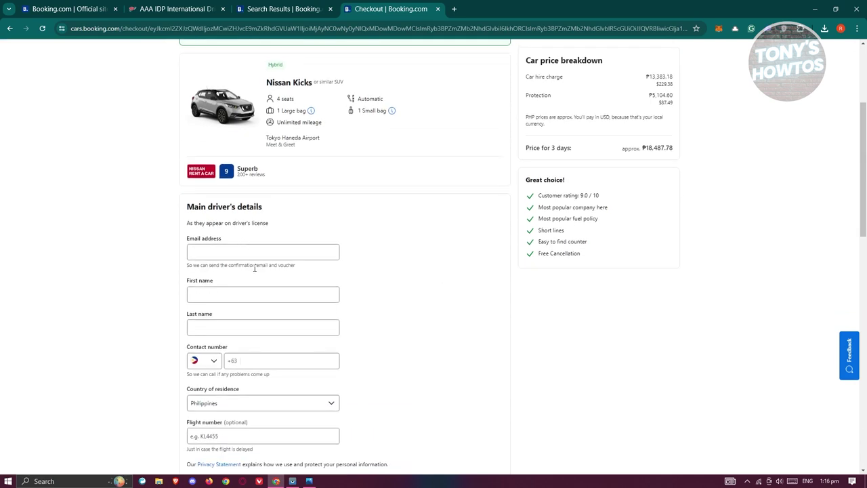
scroll(299, 255, down, 2)
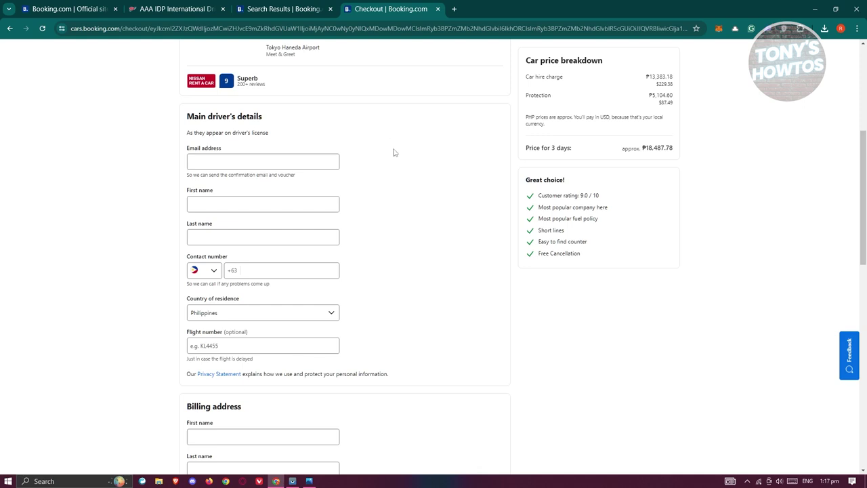
scroll(519, 276, down, 5)
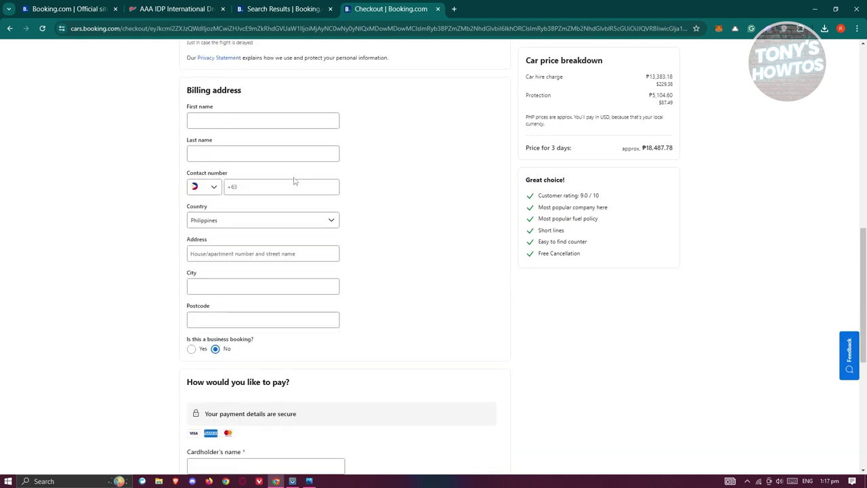
scroll(468, 227, down, 2)
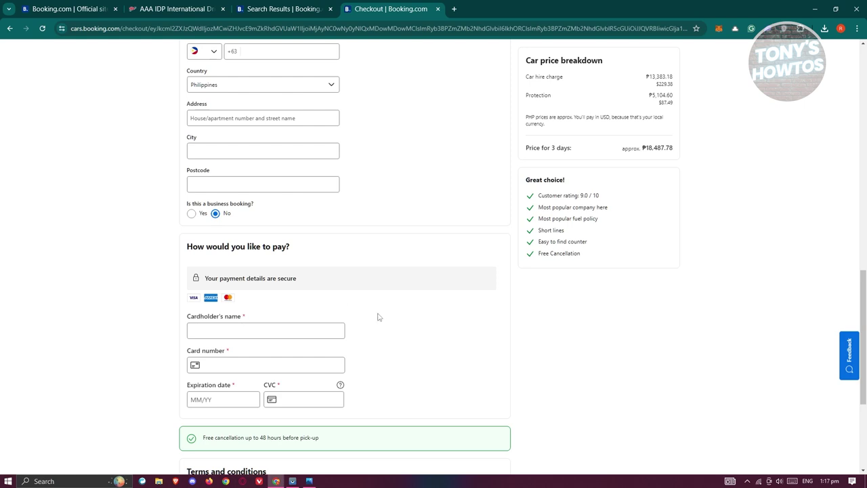
scroll(286, 291, down, 2)
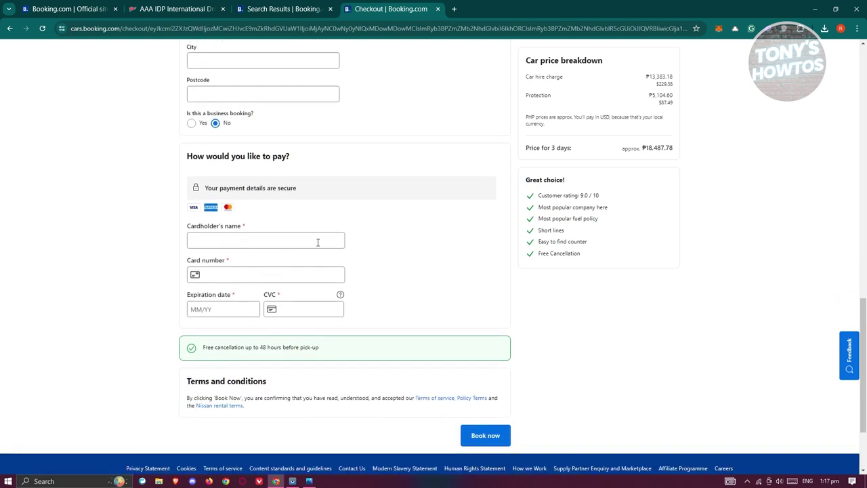